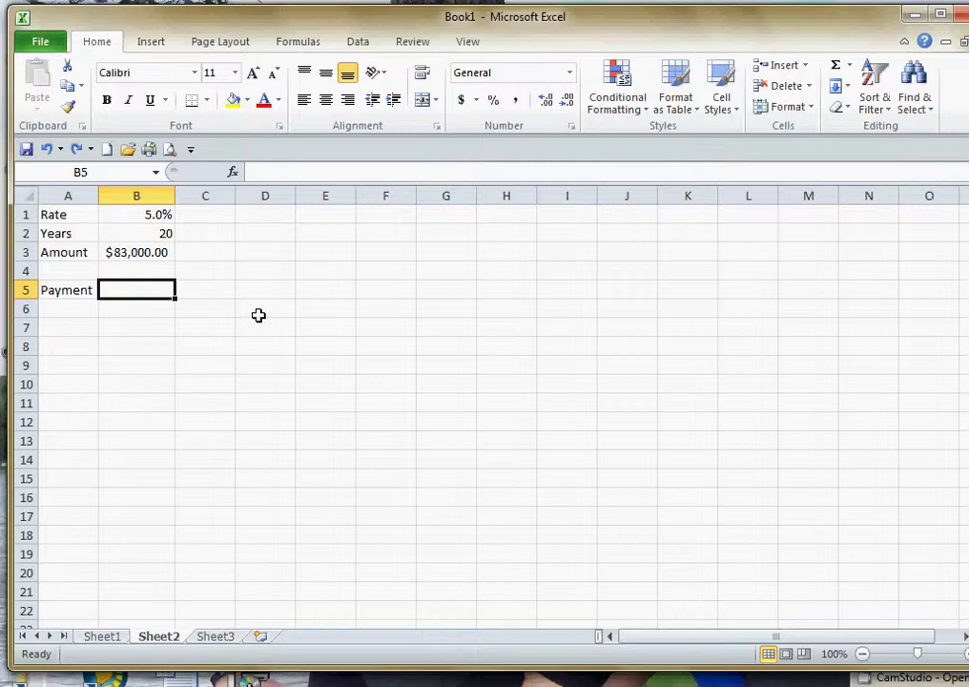
# - Start a formula in Payment cell B5 and bring up the Insert Function list to find PMT
pyautogui.click(234, 174)
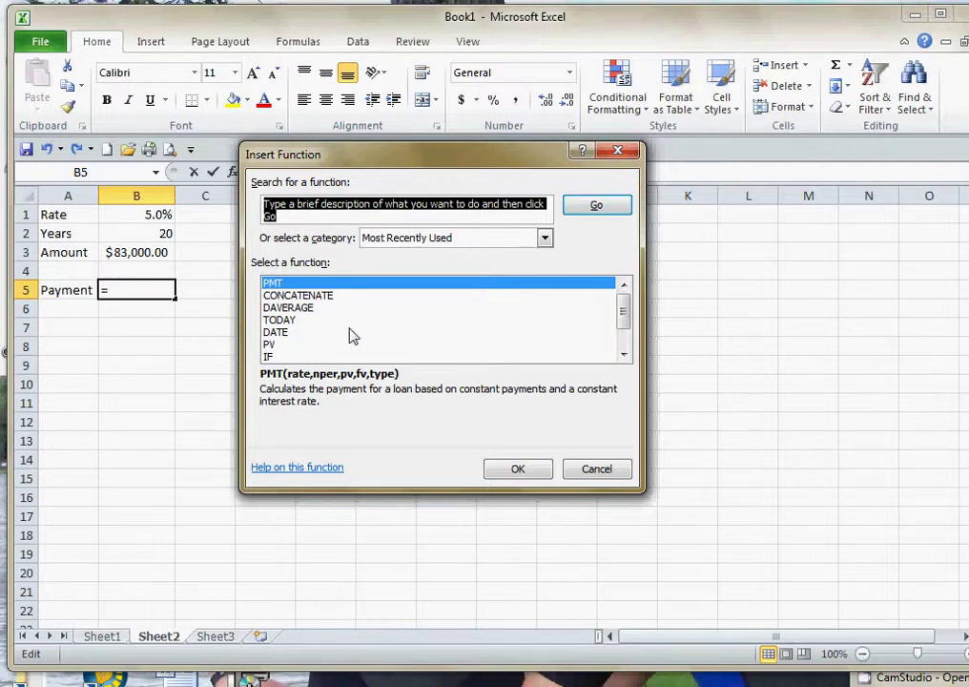
# - Enter =PMT(B1/12,B2*12,-B3) in B5, giving a monthly payment of $547.76
pyautogui.doubleClick(274, 284)
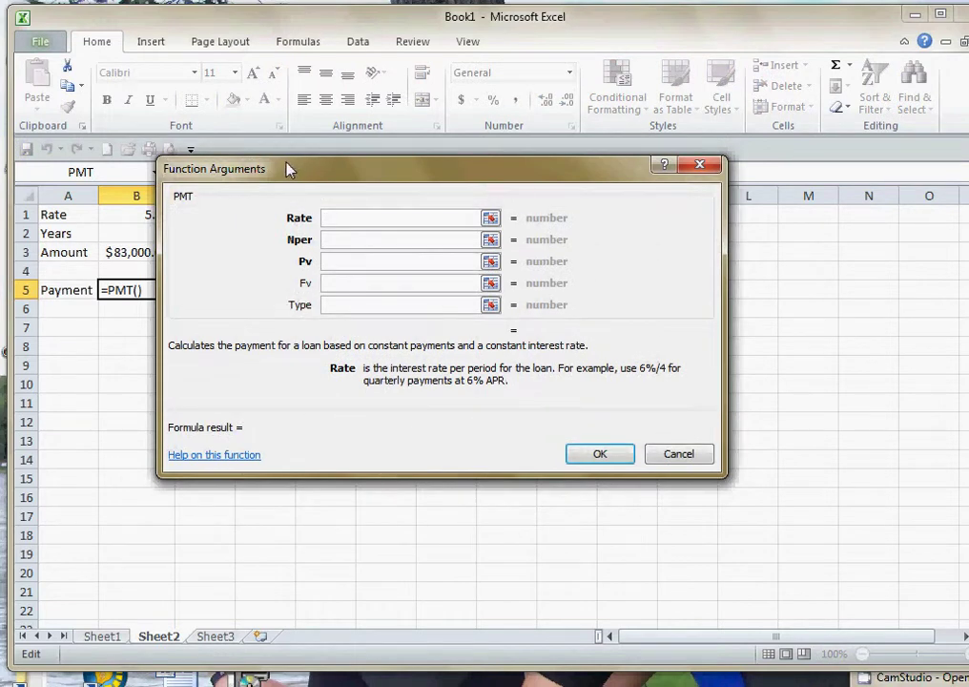
pyautogui.moveTo(296, 169); pyautogui.dragTo(401, 228)
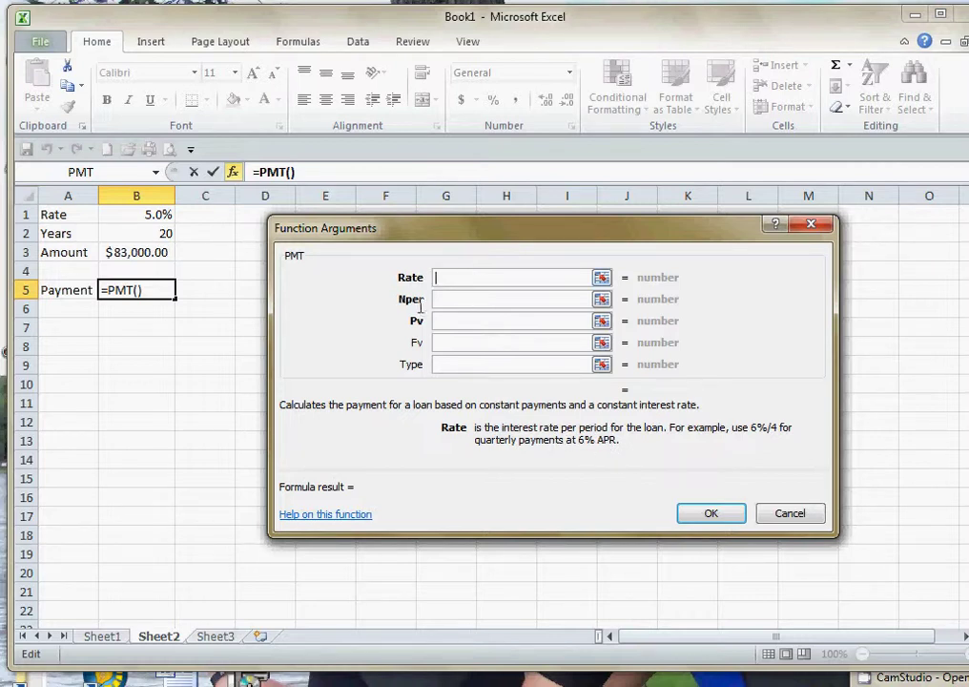
pyautogui.click(141, 215)
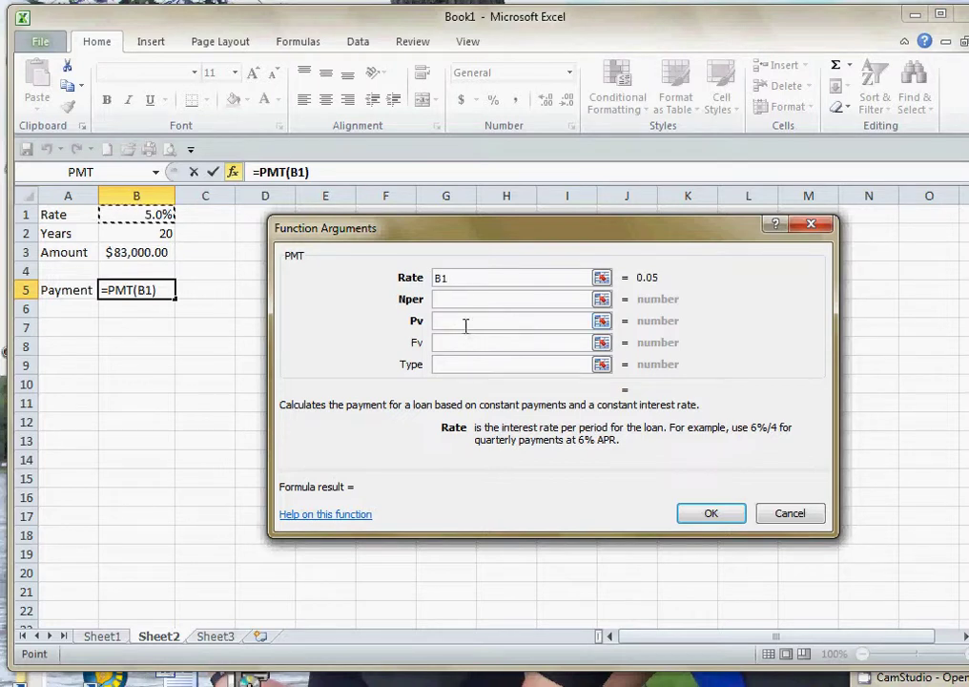
pyautogui.write('/12')
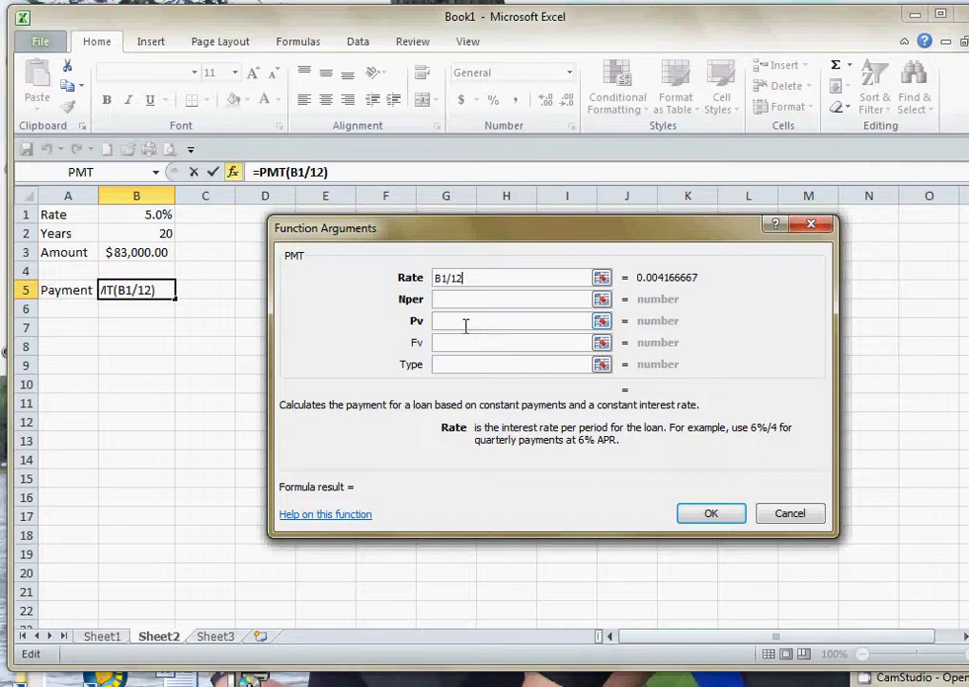
pyautogui.press('Tab')
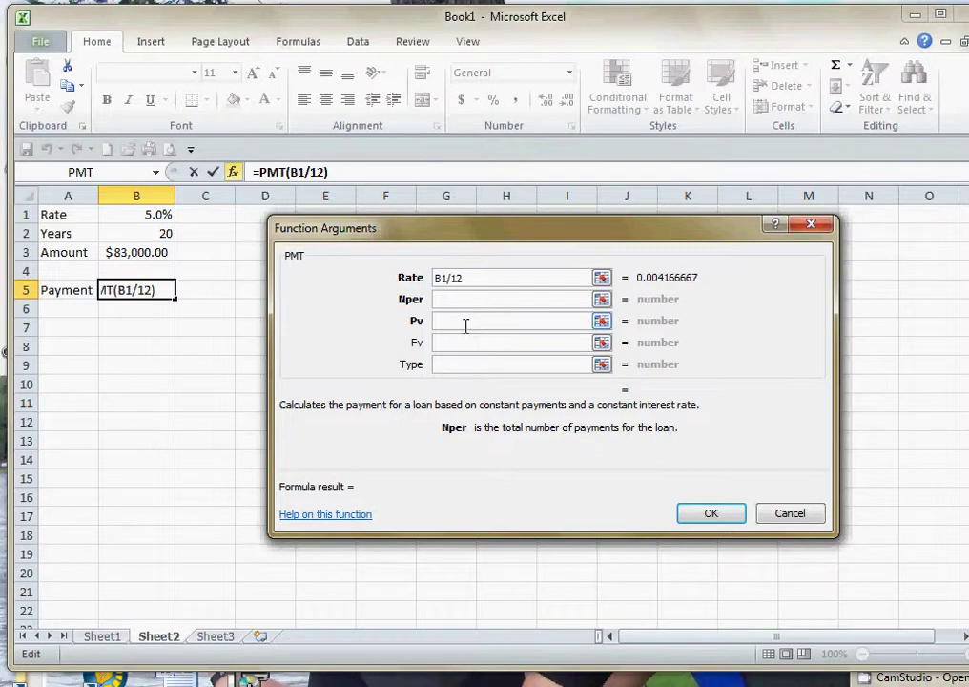
pyautogui.click(140, 234)
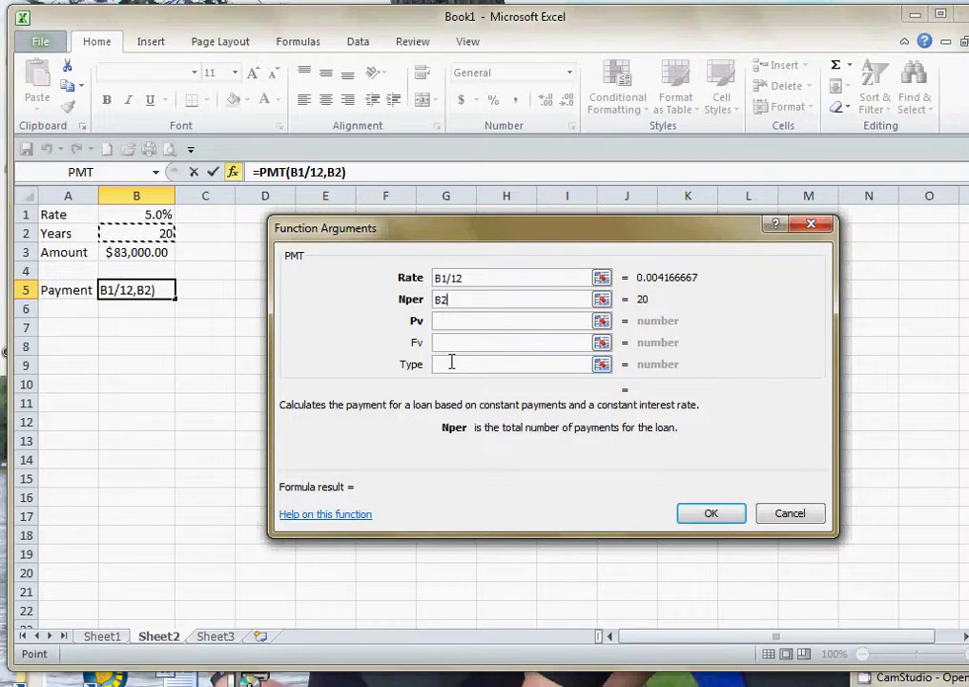
pyautogui.write('*12')
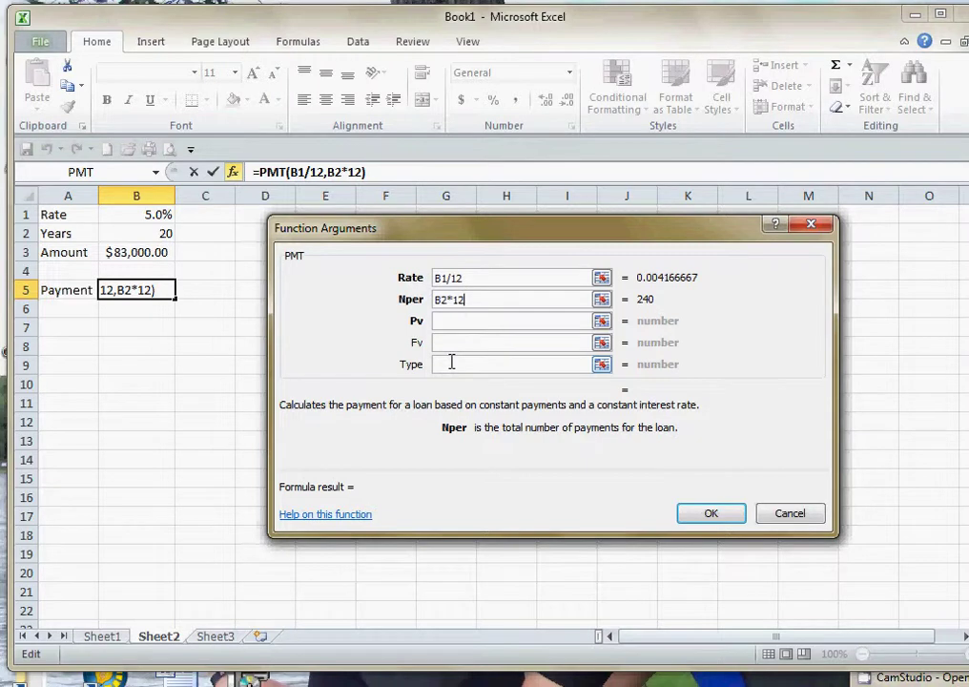
pyautogui.press('Tab')
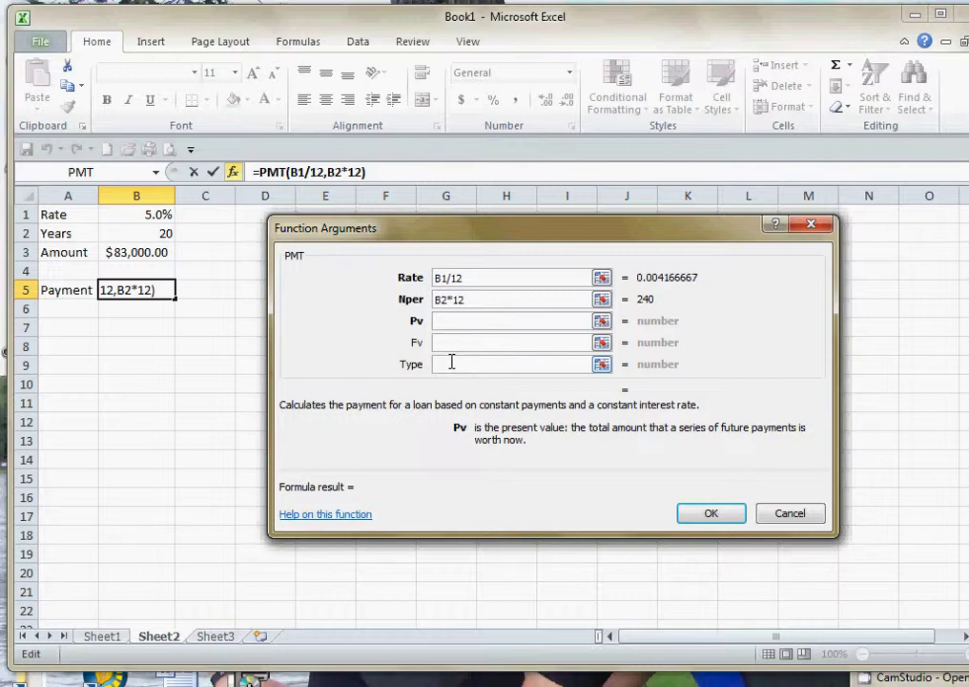
pyautogui.write('-')
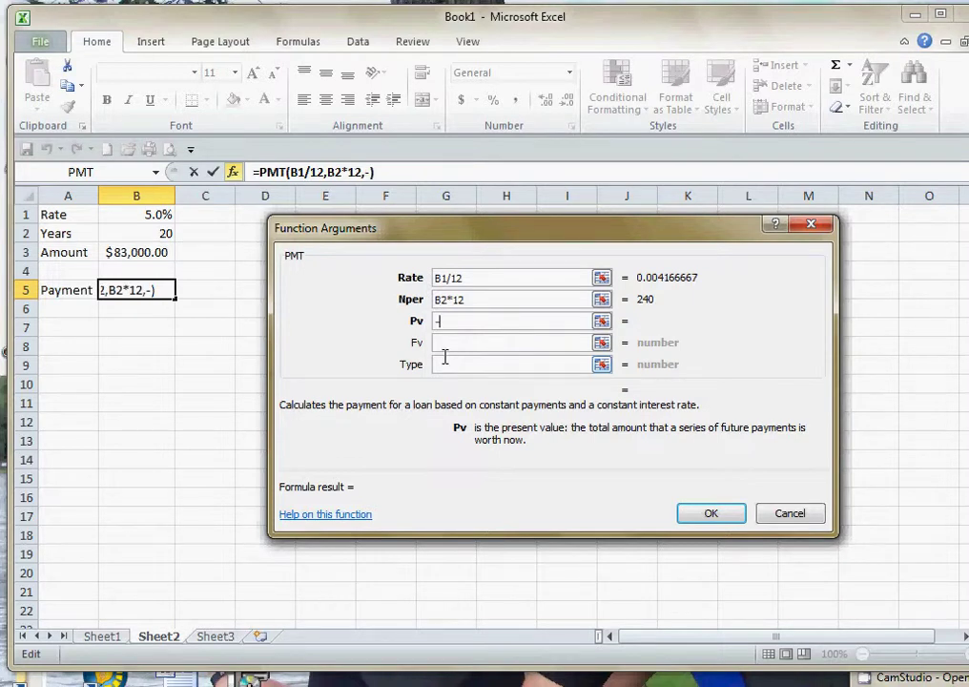
pyautogui.click(145, 253)
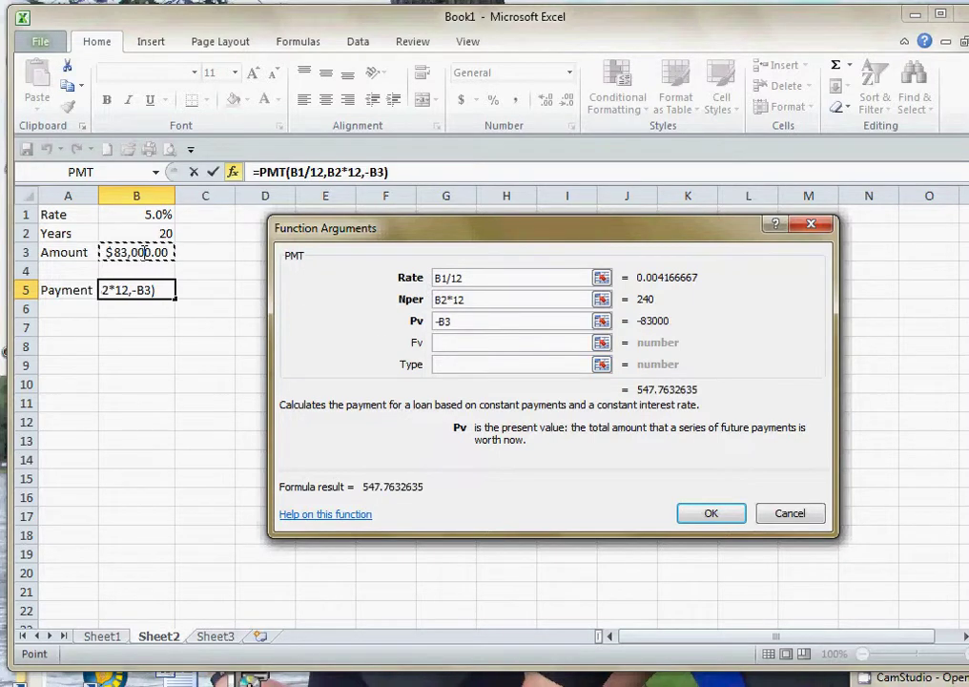
pyautogui.click(709, 512)
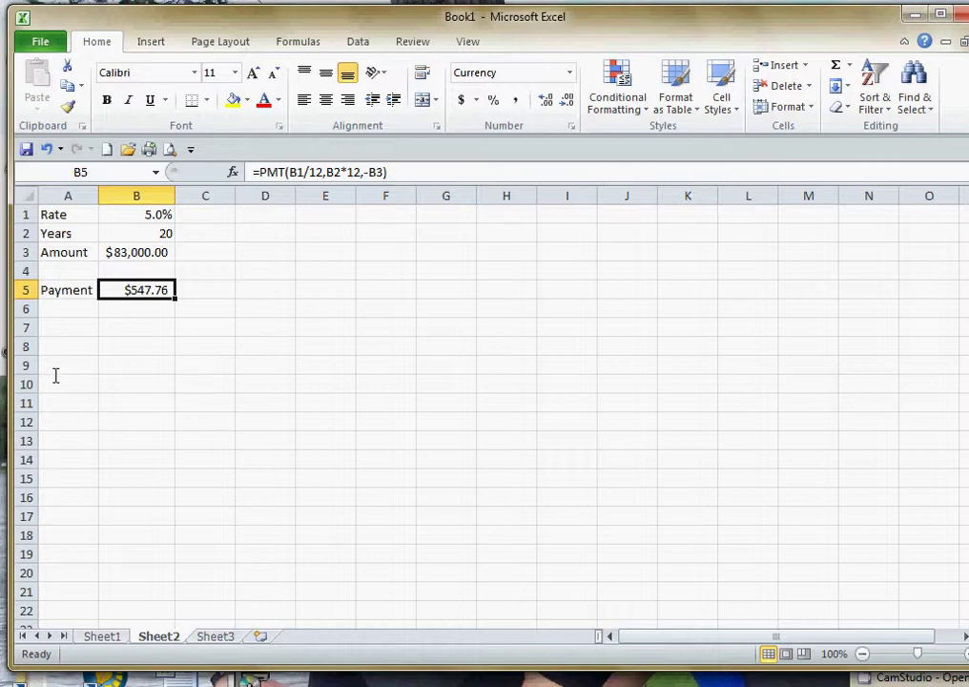
# - Enter loan amounts 75000 in A6 and 80000 in A7, then select both as the series start
pyautogui.click(70, 310)
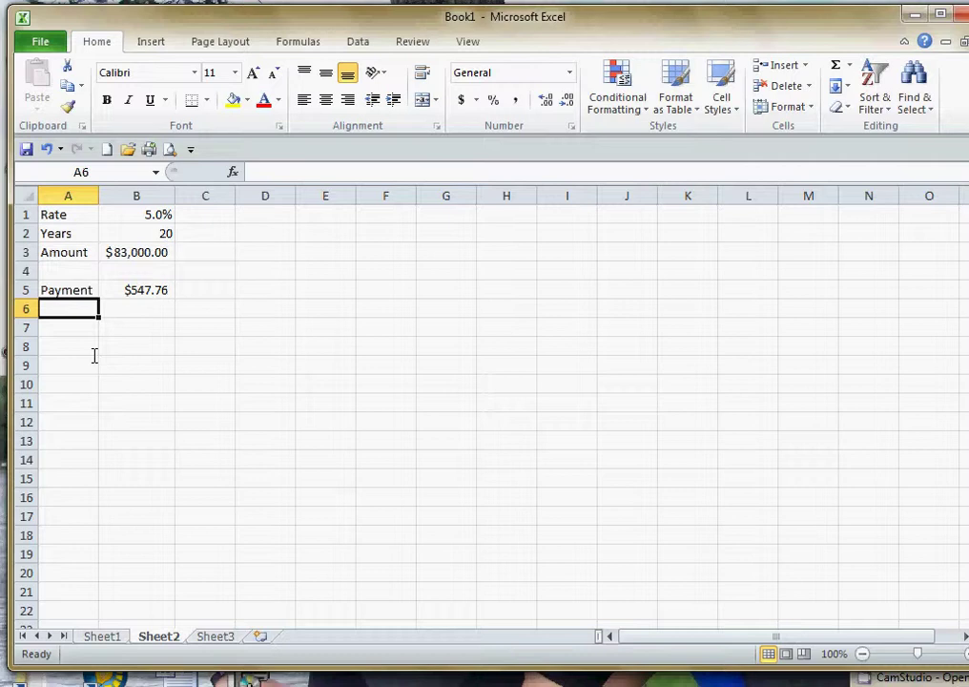
pyautogui.write('75000')
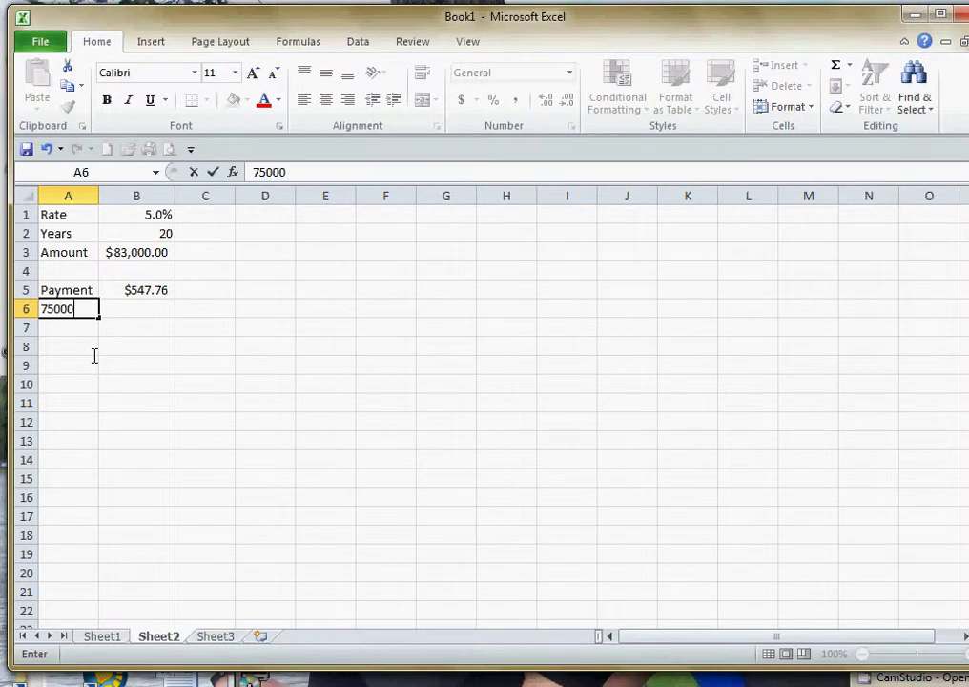
pyautogui.press('Return')
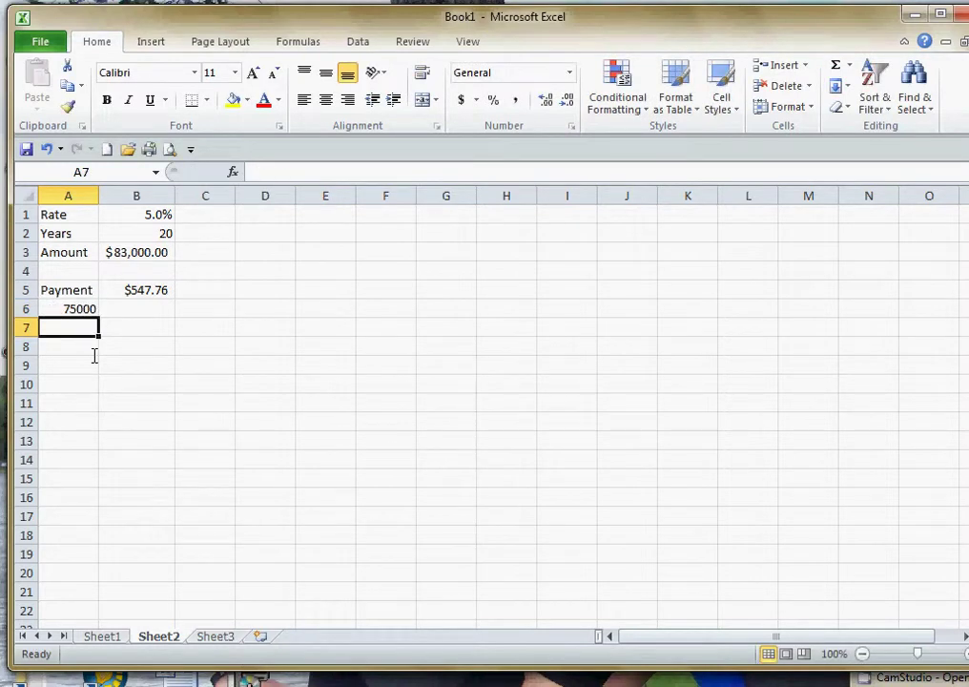
pyautogui.write('80000')
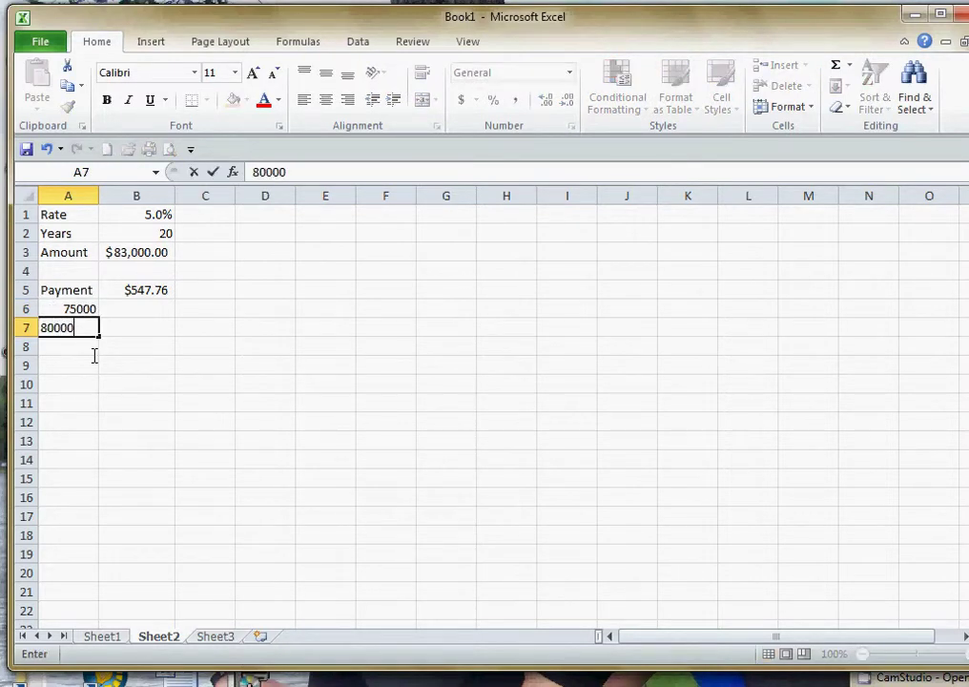
pyautogui.press('Return')
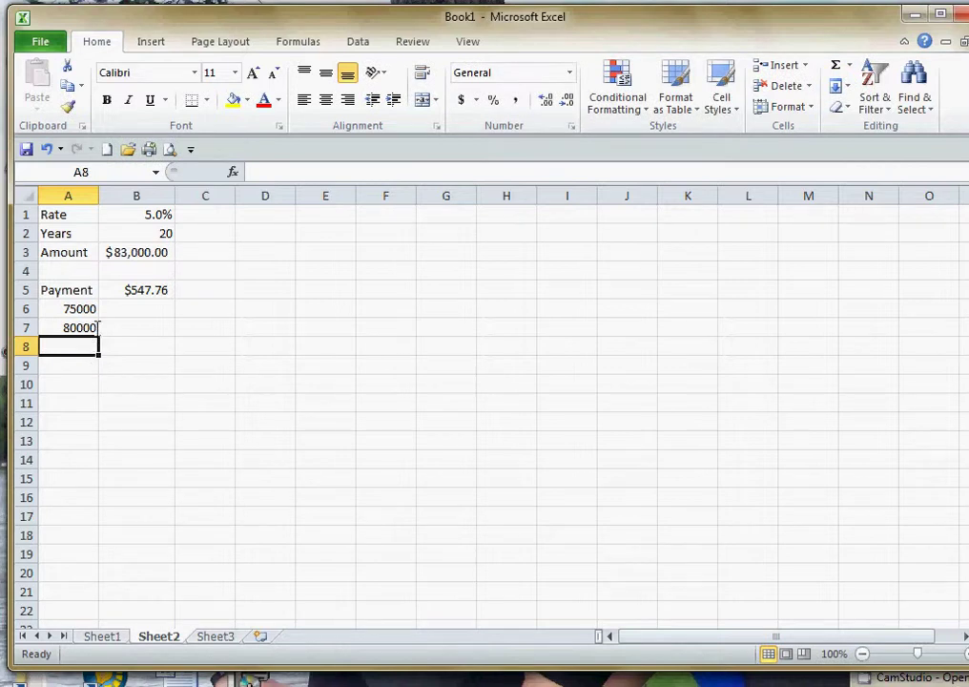
pyautogui.moveTo(80, 308); pyautogui.dragTo(97, 484)
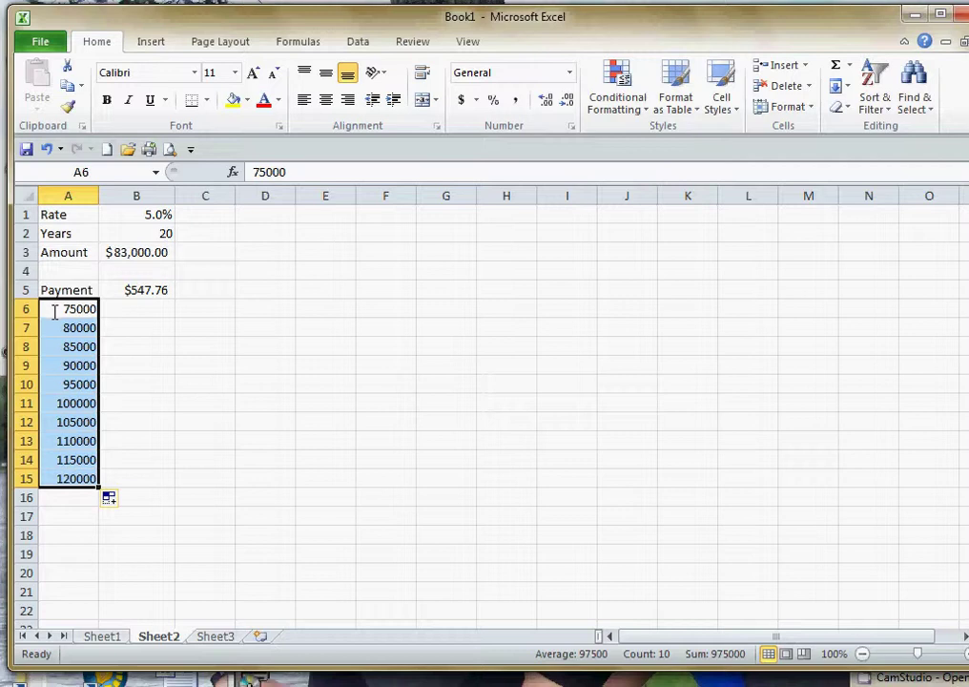
# - Create a one-input data table on A5:B15 using B3 as the column input cell
pyautogui.moveTo(54, 293); pyautogui.dragTo(154, 476)
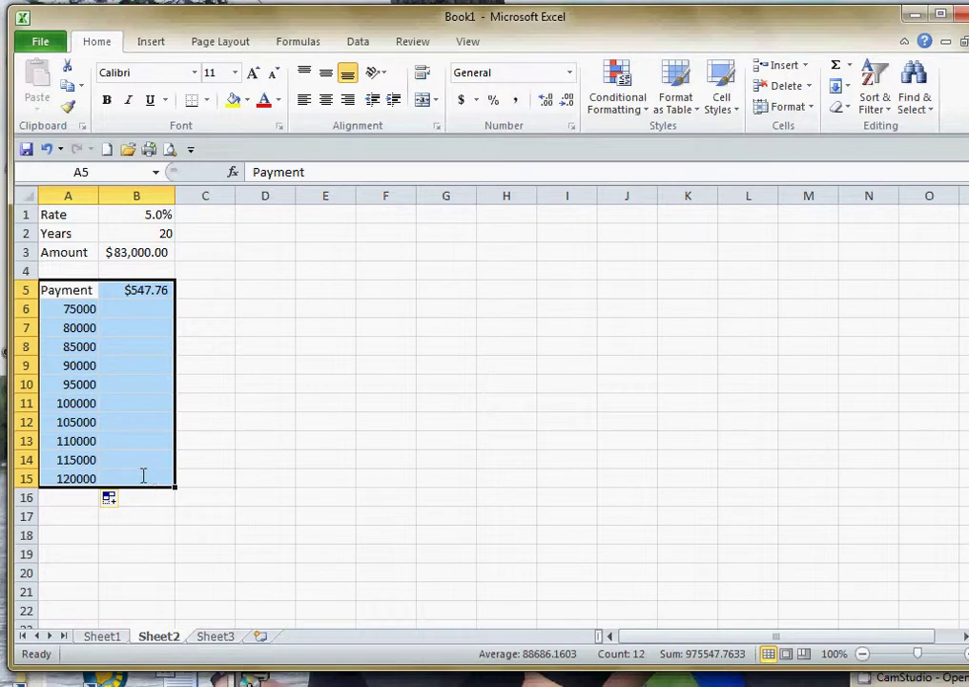
pyautogui.click(359, 41)
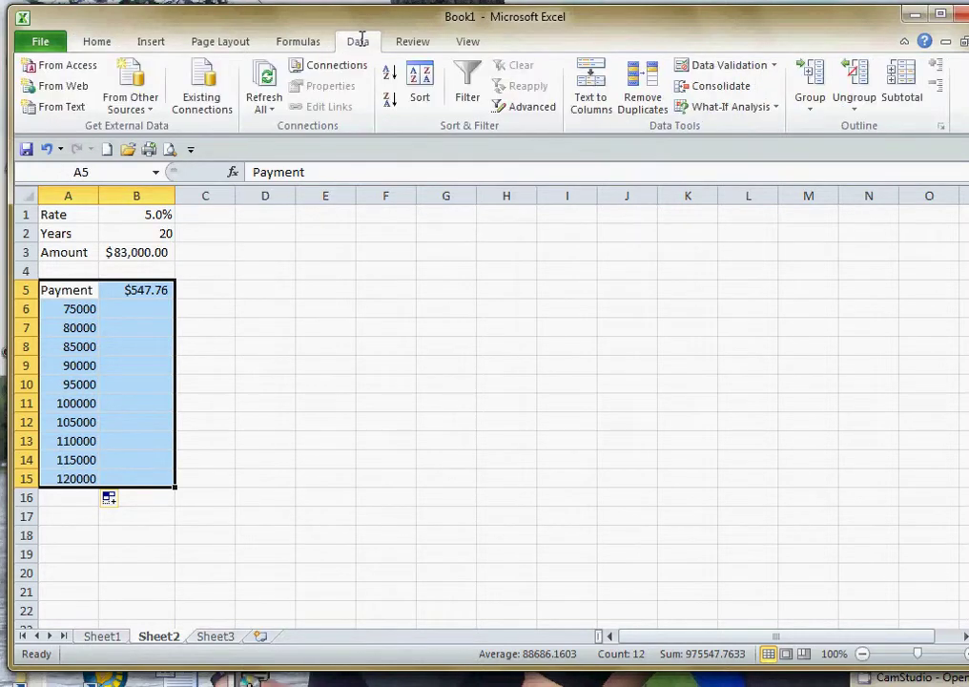
pyautogui.click(763, 106)
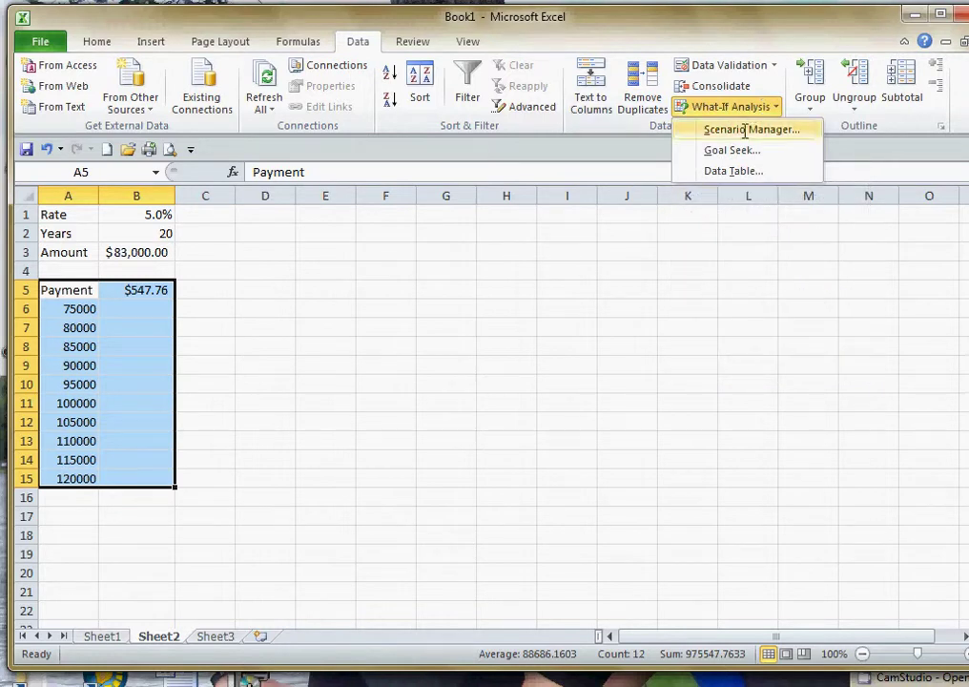
pyautogui.click(741, 170)
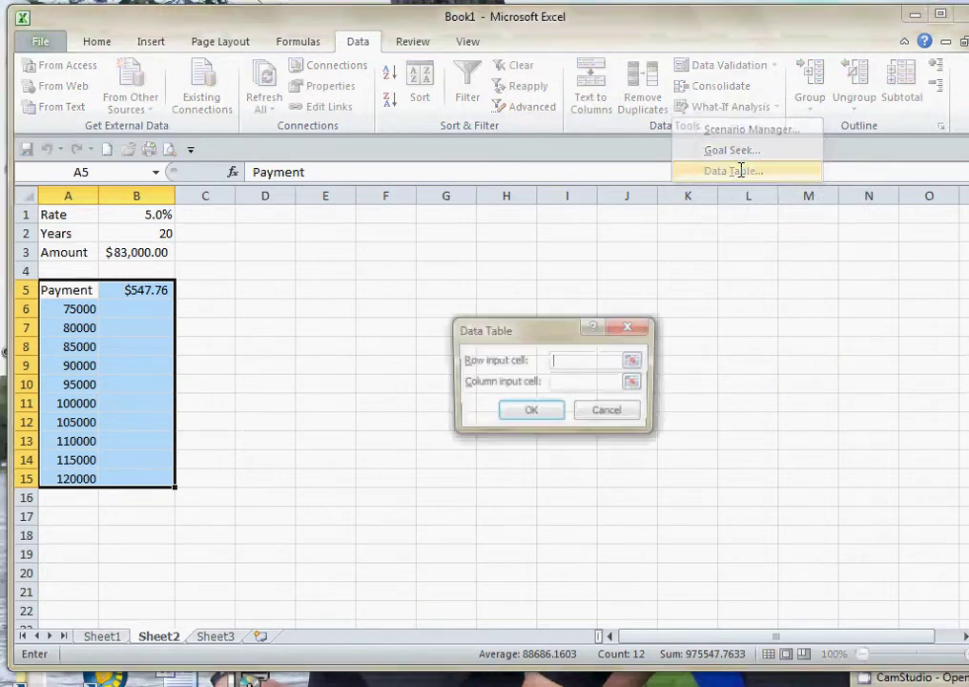
pyautogui.moveTo(520, 327); pyautogui.dragTo(316, 308)
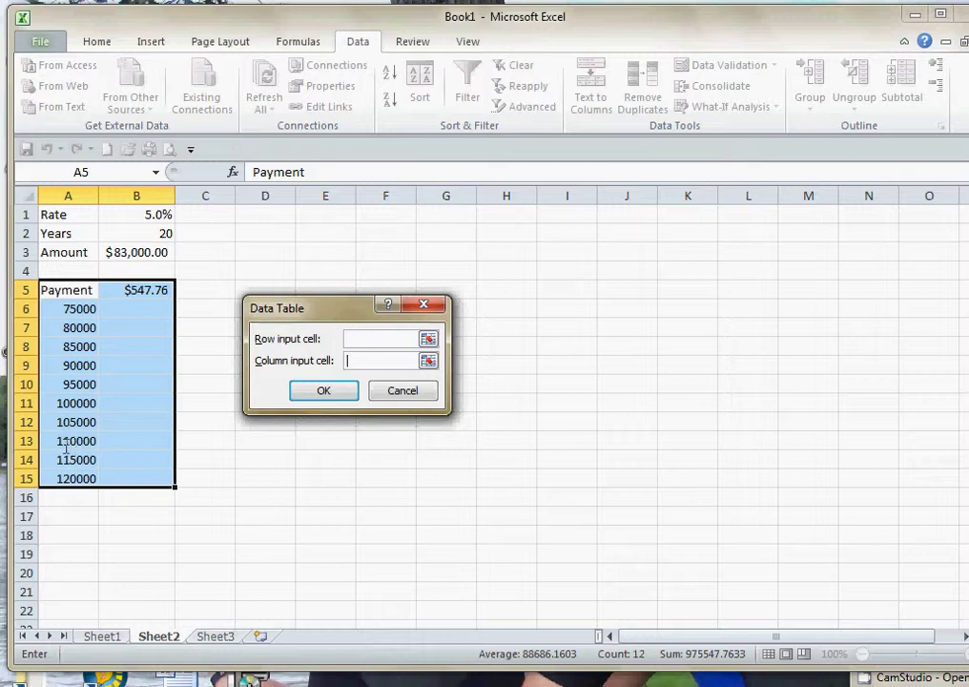
pyautogui.click(135, 254)
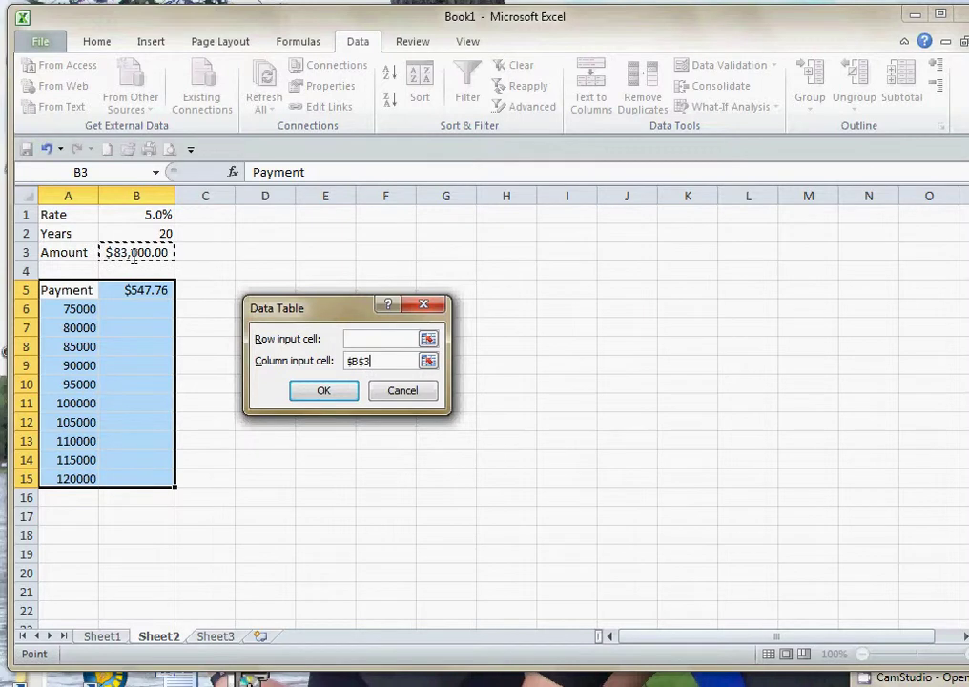
pyautogui.click(322, 389)
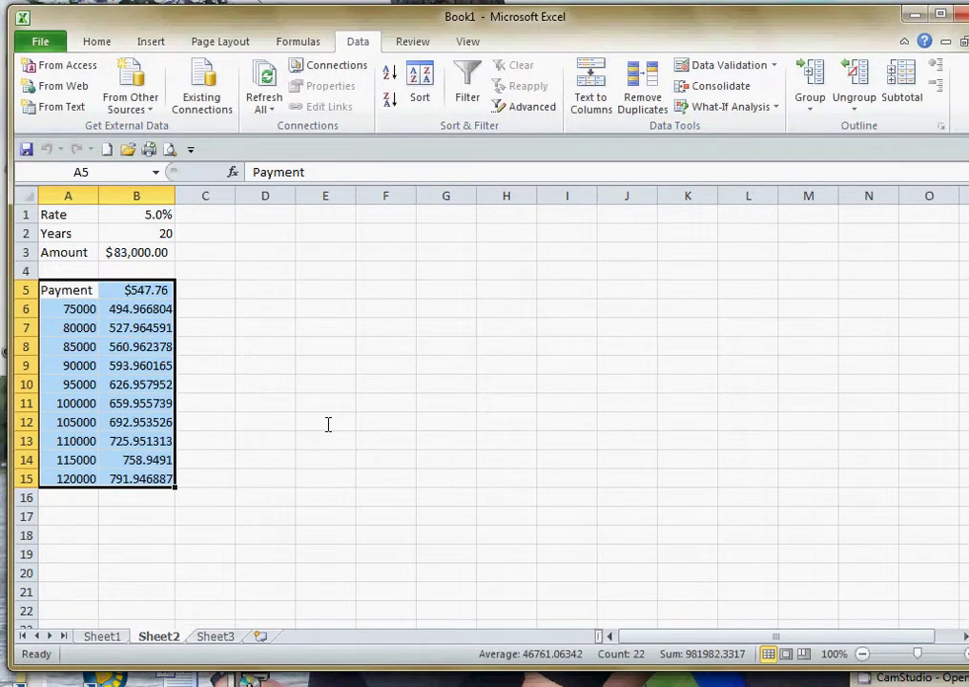
# - Format the payments in B6:B15 as Currency, showing $494.97 to $791.95
pyautogui.moveTo(135, 309); pyautogui.dragTo(143, 477)
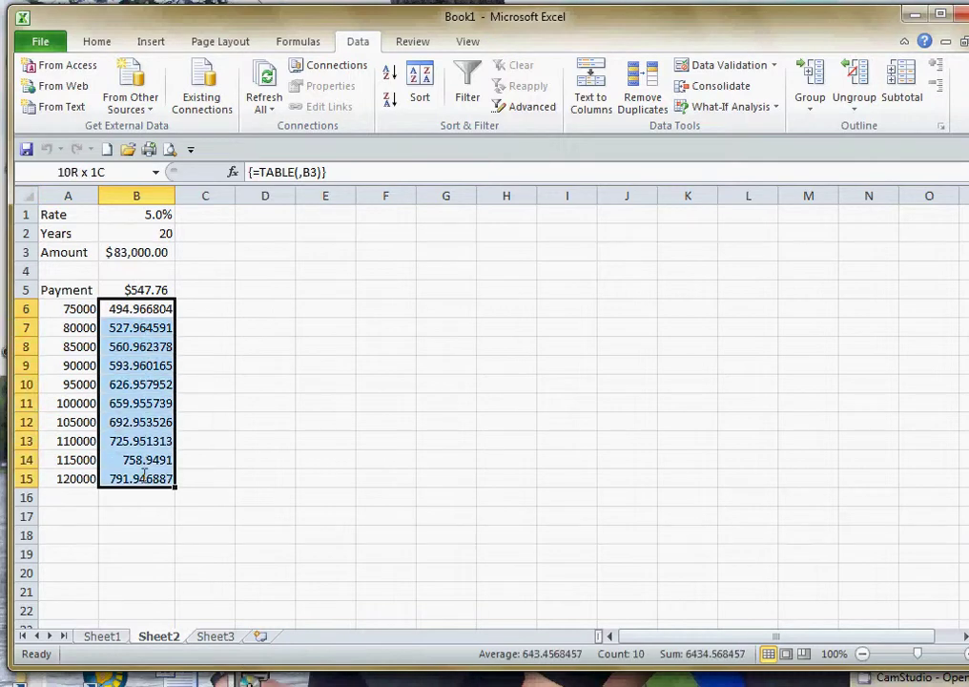
pyautogui.click(96, 39)
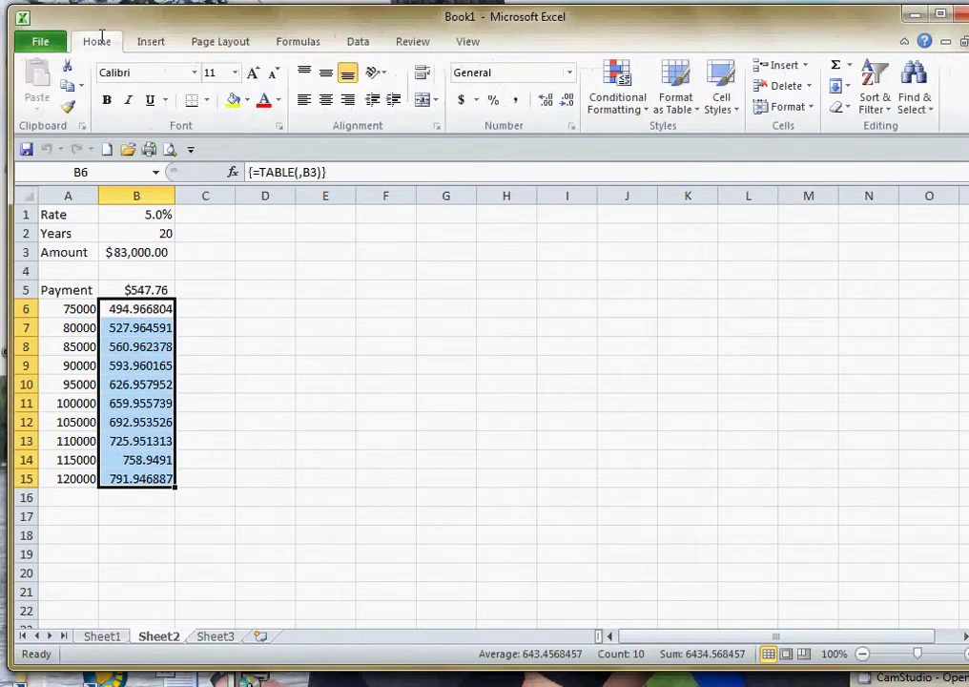
pyautogui.click(569, 75)
pyautogui.click(538, 187)
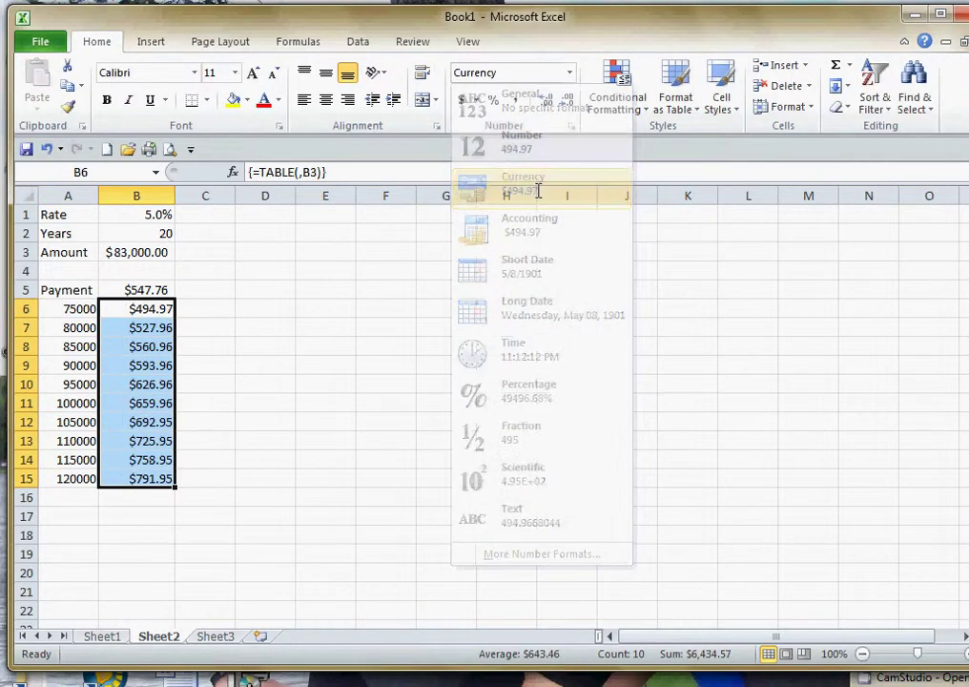
pyautogui.click(203, 443)
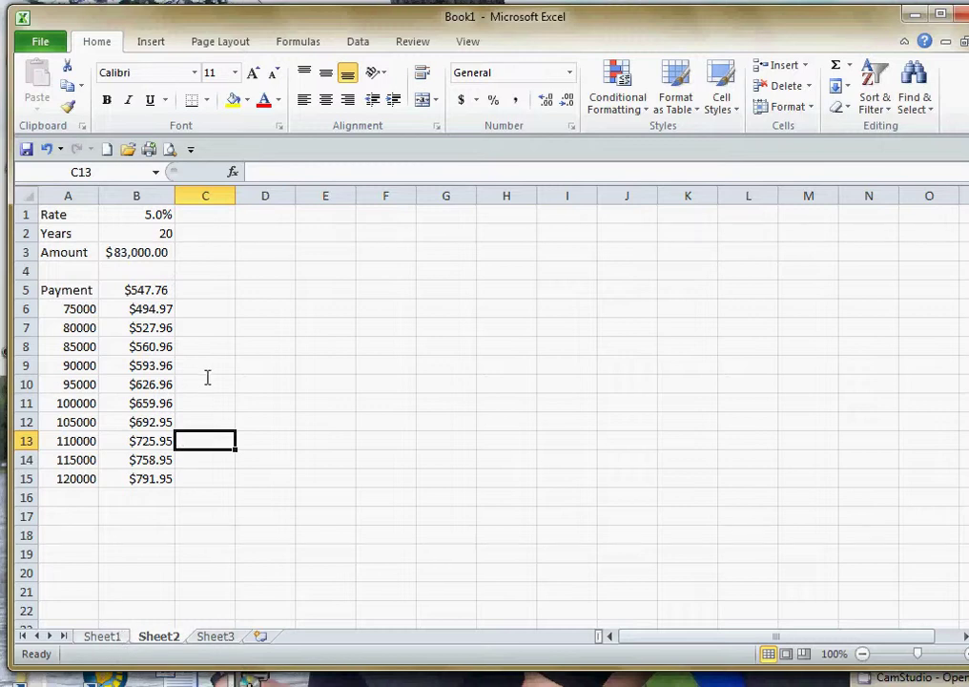
# - Clear the results in B6:B15 and move the loan amounts from A6:A15 into B6:B15
pyautogui.moveTo(131, 309); pyautogui.dragTo(138, 474)
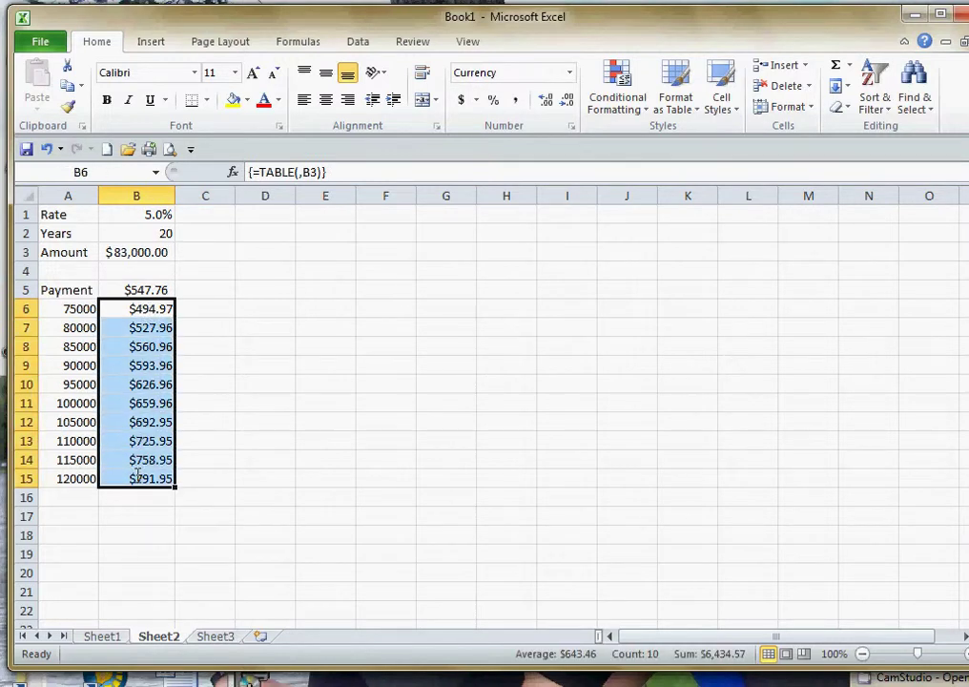
pyautogui.press('Delete')
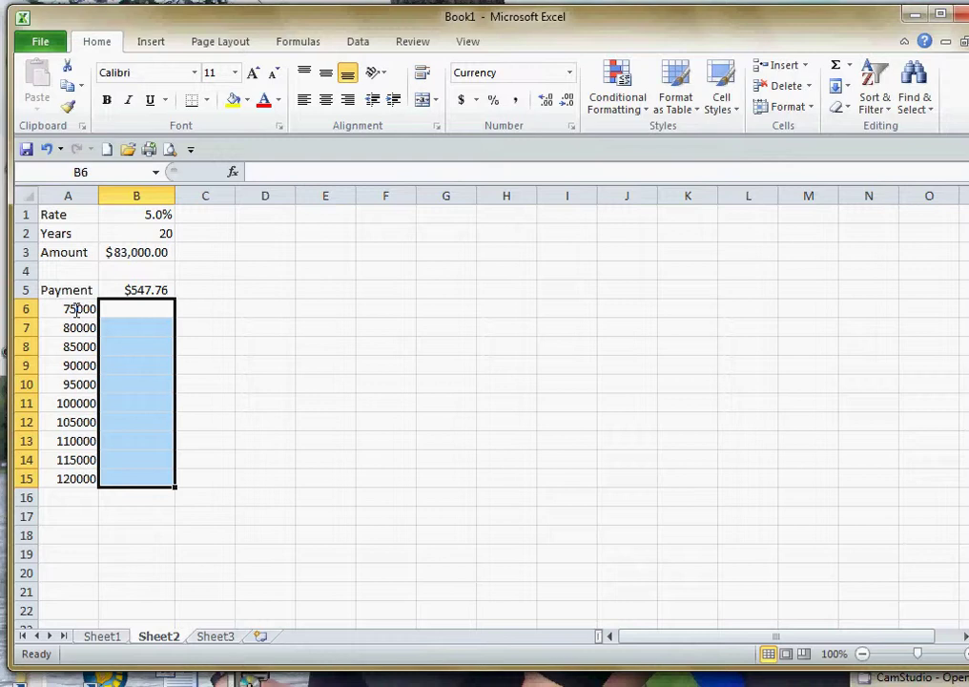
pyautogui.moveTo(76, 309); pyautogui.dragTo(72, 479)
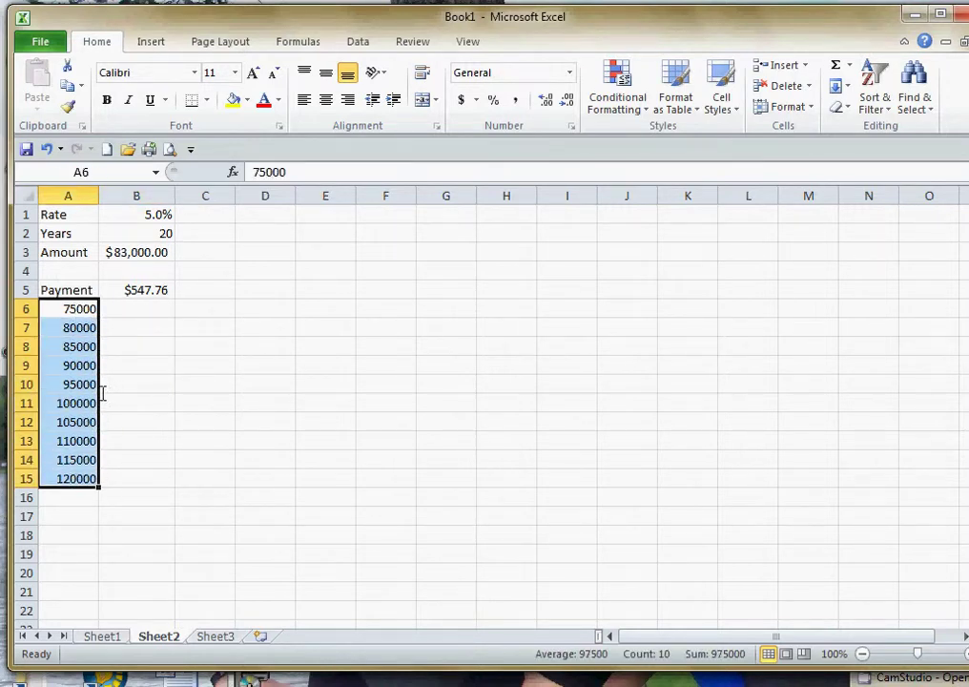
pyautogui.moveTo(102, 393); pyautogui.dragTo(131, 393)
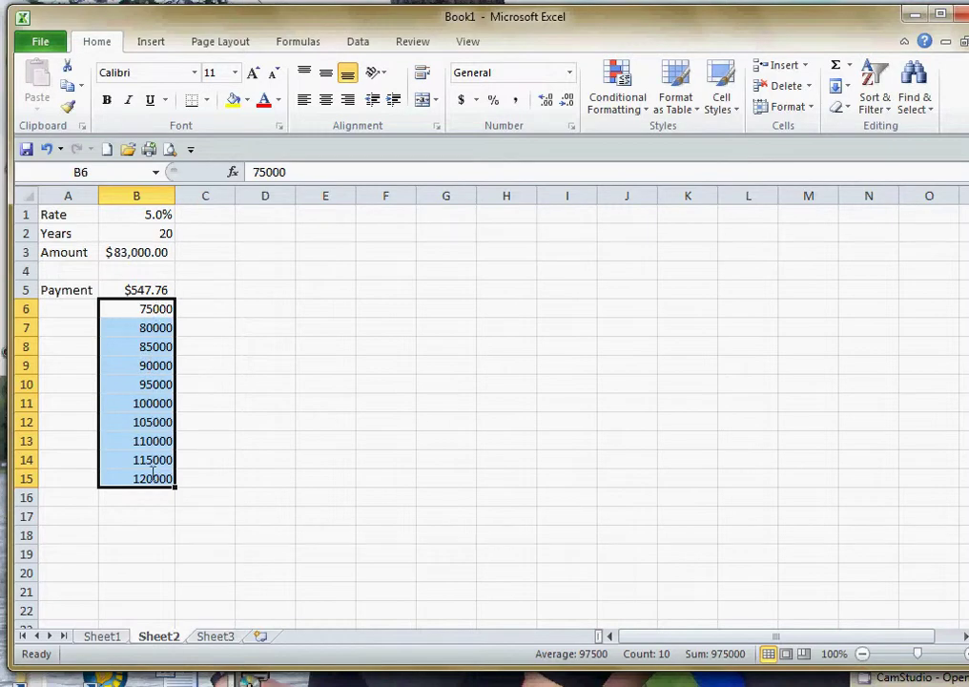
# - Enter the starting rates .04 in C5 and .0425 in D5
pyautogui.click(203, 293)
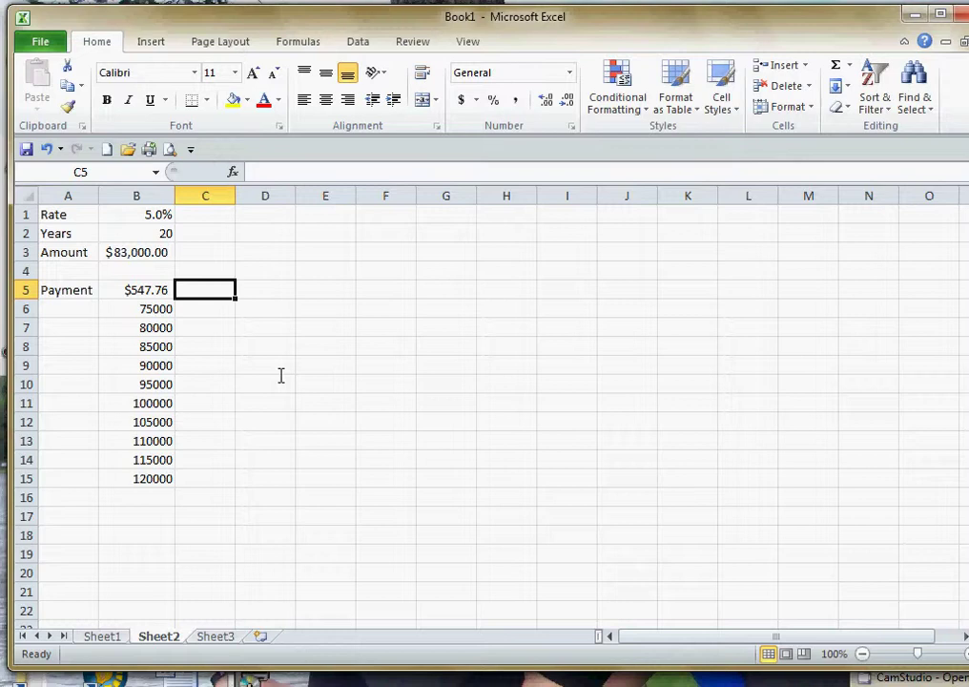
pyautogui.write('.04')
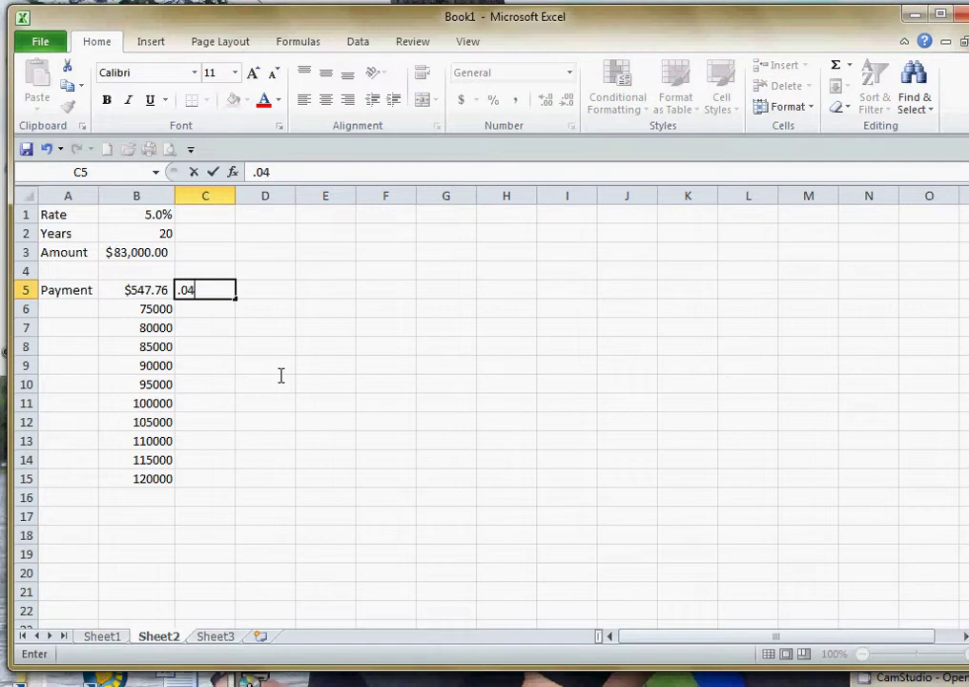
pyautogui.press('Tab')
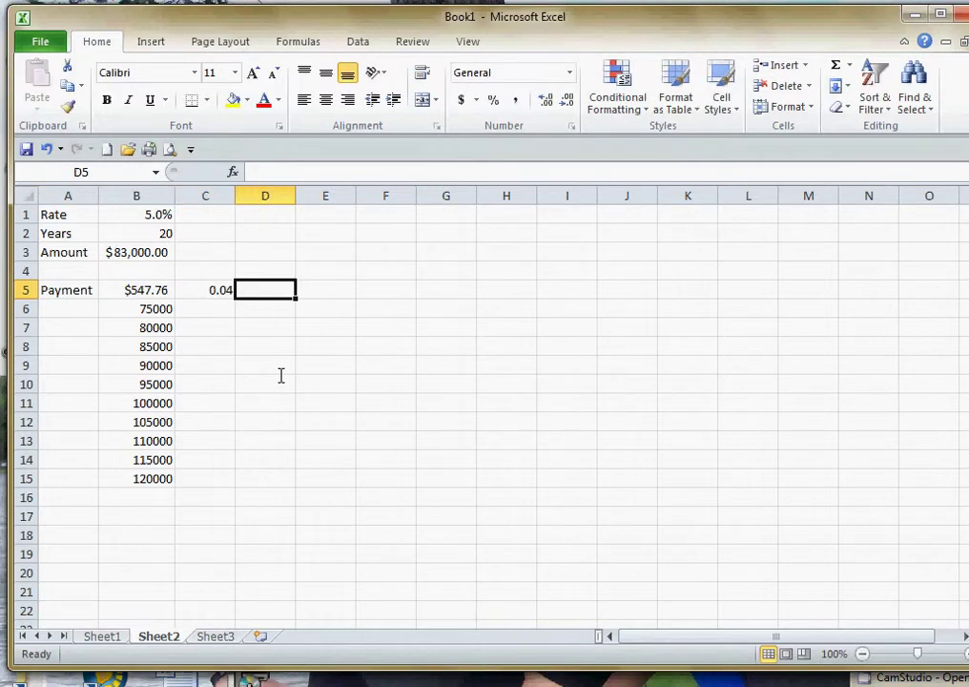
pyautogui.write('.04')
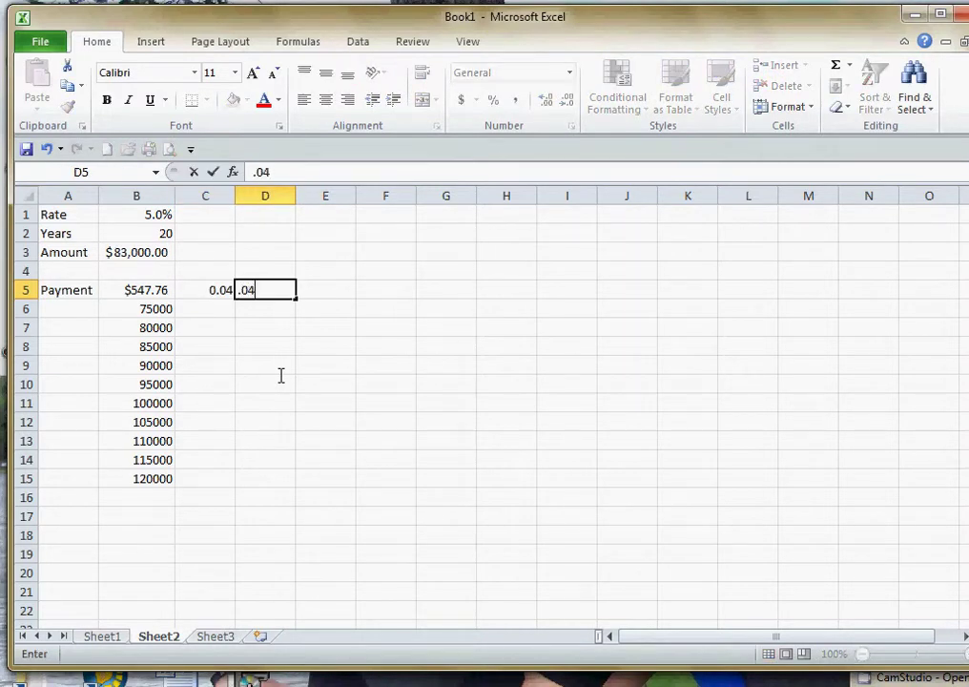
pyautogui.write('25')
pyautogui.press('Return')
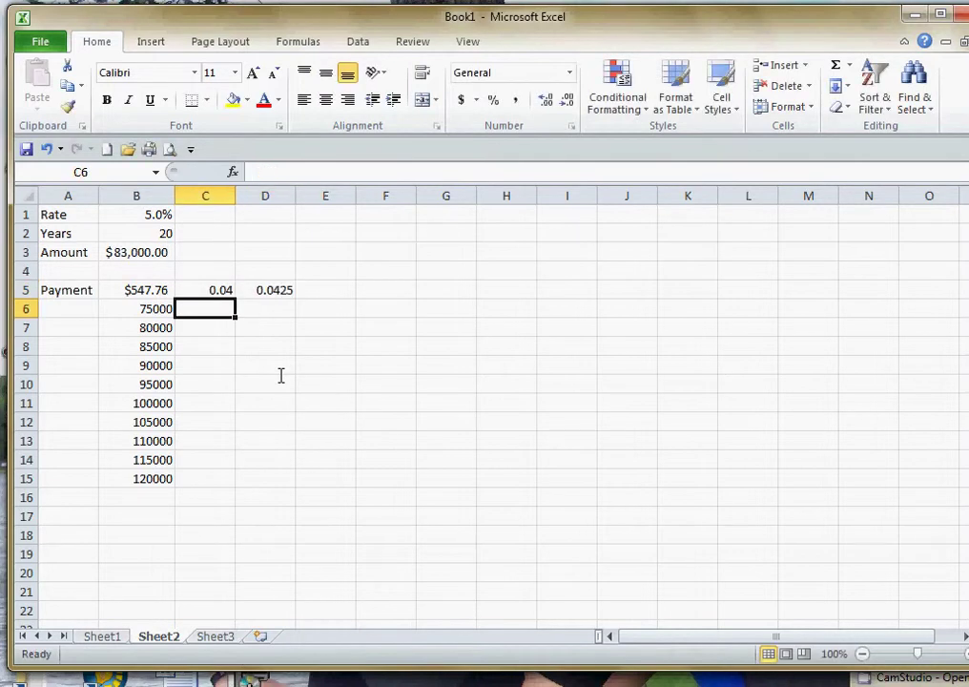
# - Select the rates and format them as percentages with two decimal places
pyautogui.click(215, 290)
pyautogui.moveTo(215, 290); pyautogui.dragTo(711, 295)
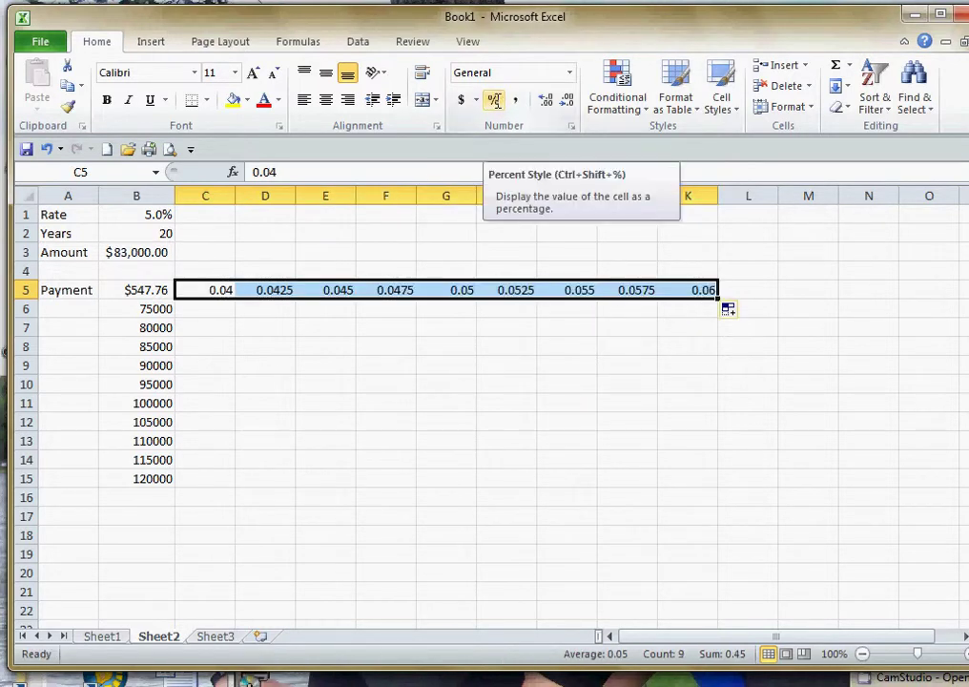
pyautogui.click(494, 101)
pyautogui.click(545, 100)
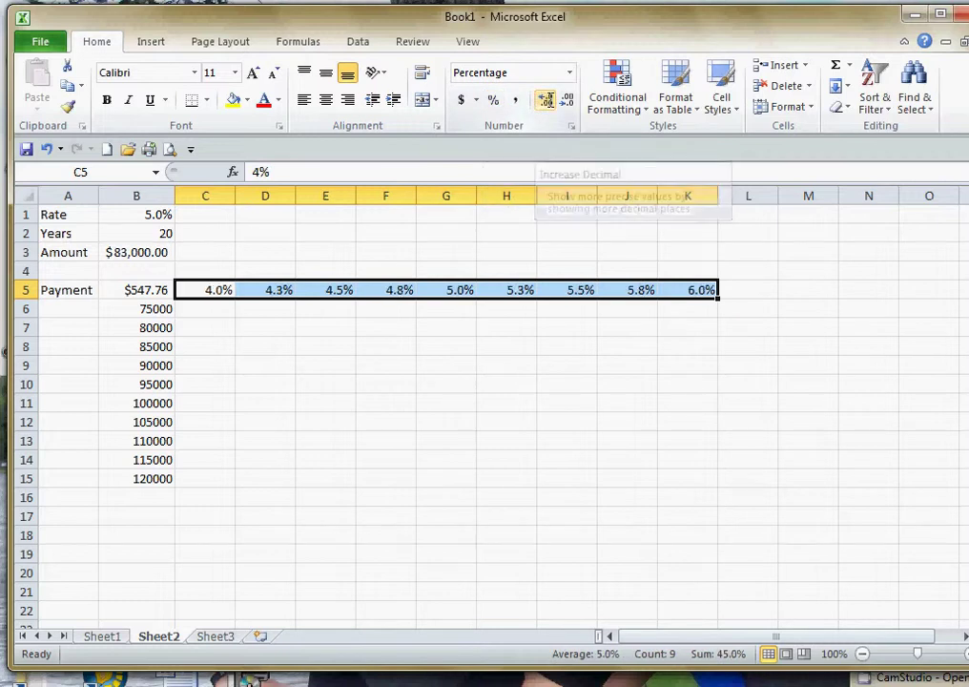
pyautogui.click(545, 100)
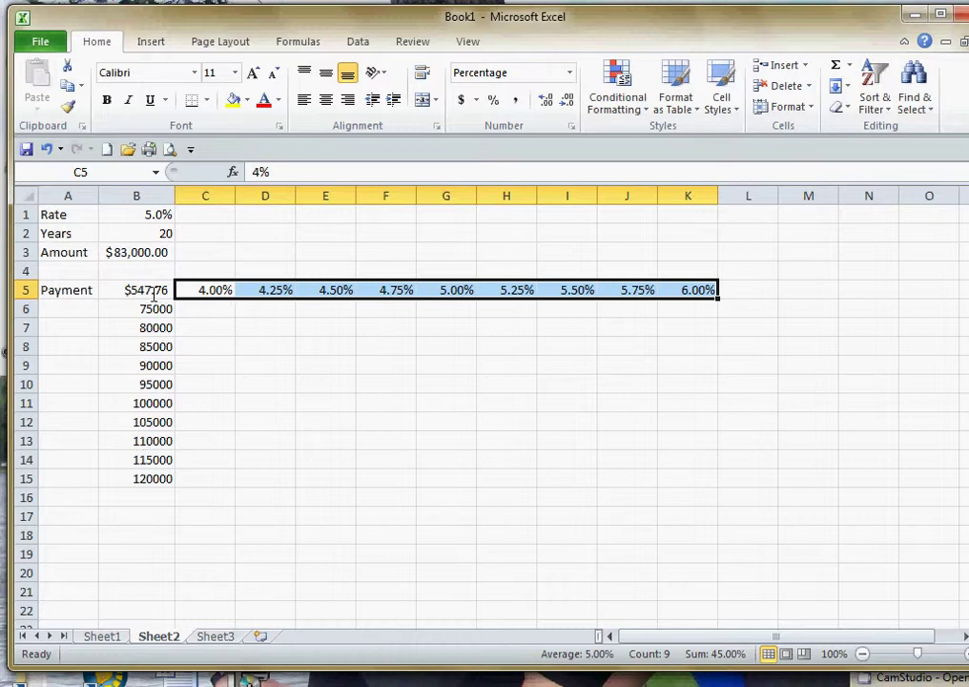
# - Build a two-input data table on B5:K15 with row input B1 and column input B3
pyautogui.moveTo(143, 291); pyautogui.dragTo(695, 475)
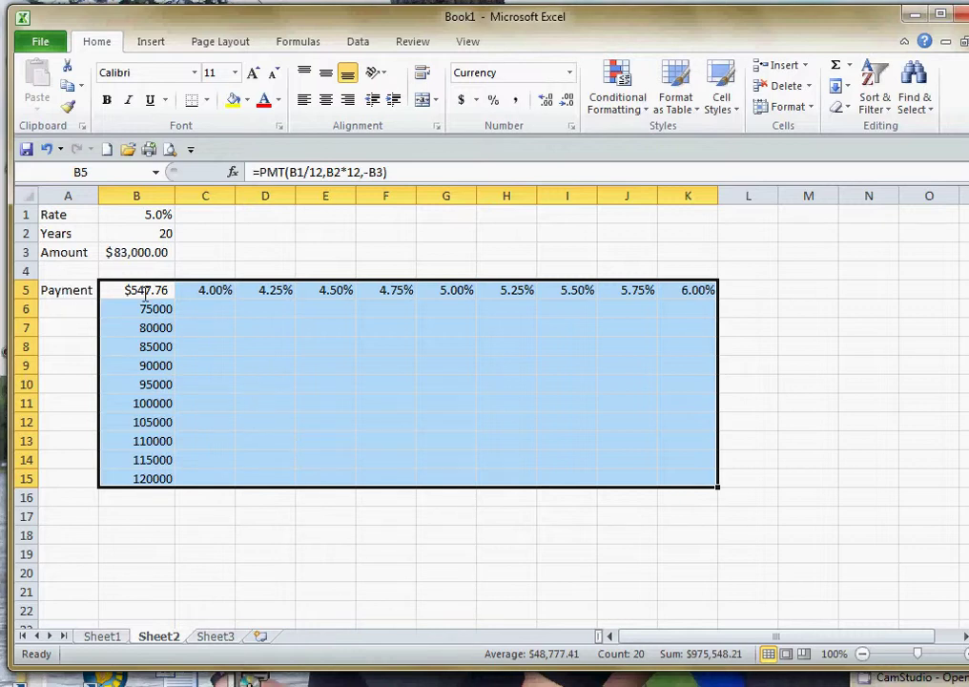
pyautogui.click(358, 41)
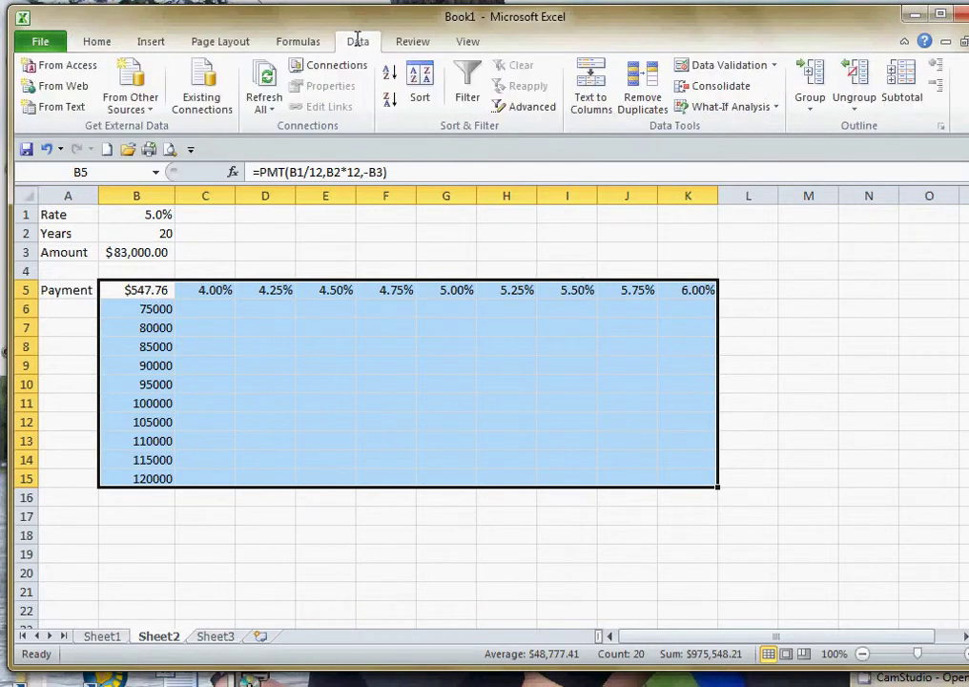
pyautogui.click(739, 107)
pyautogui.click(737, 171)
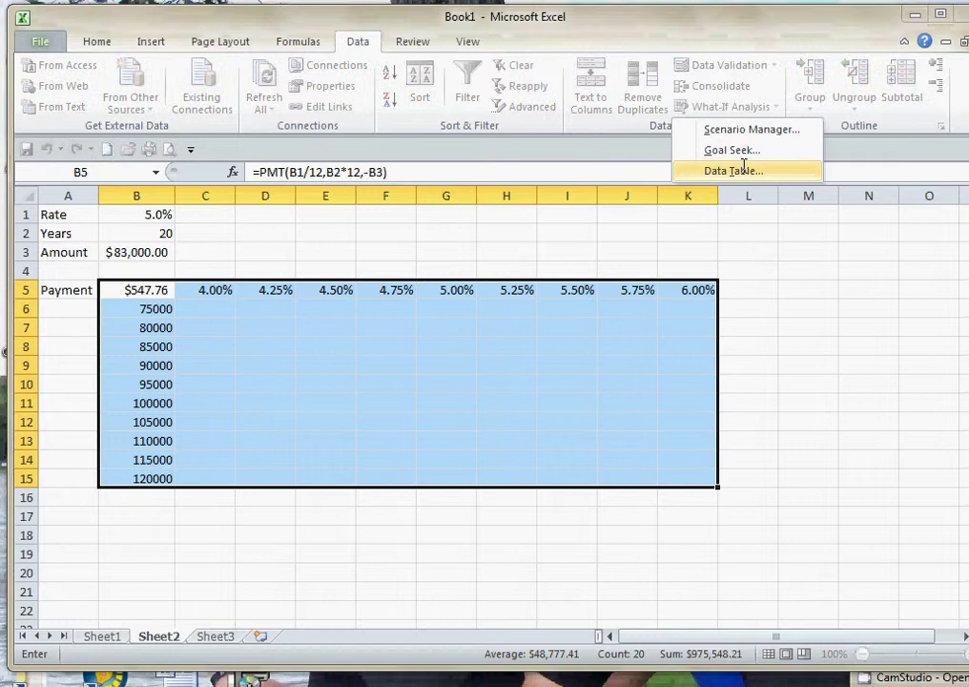
pyautogui.moveTo(366, 310); pyautogui.dragTo(415, 343)
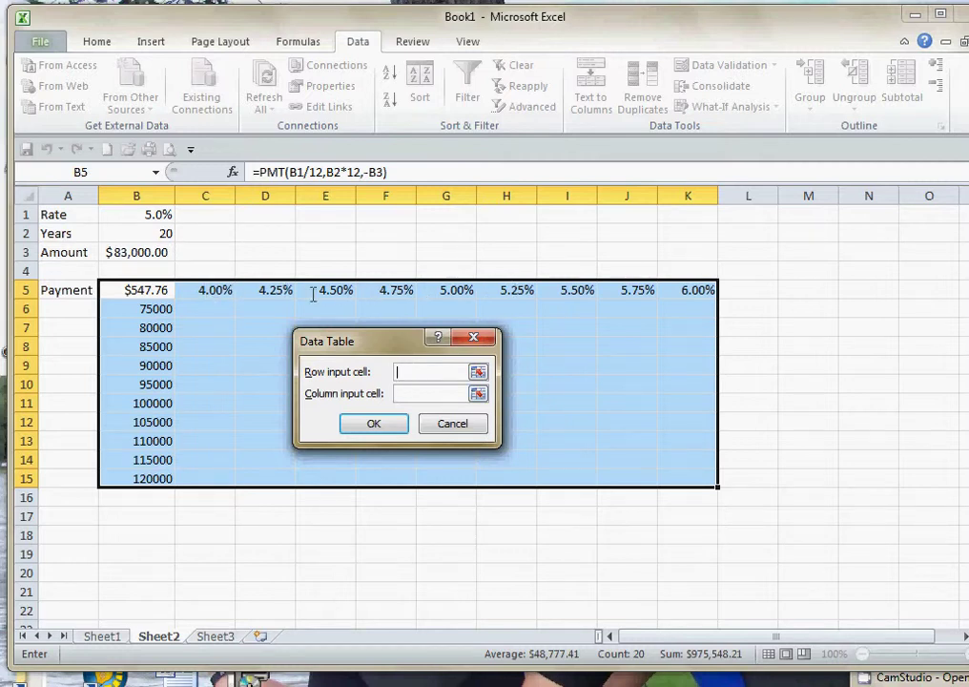
pyautogui.click(148, 215)
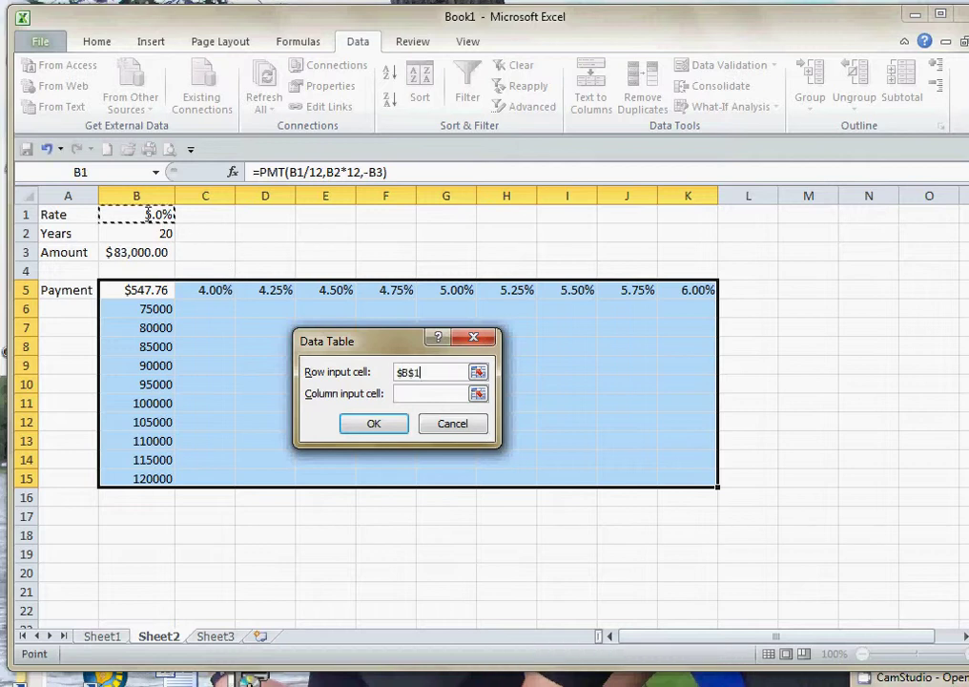
pyautogui.click(410, 394)
pyautogui.click(141, 252)
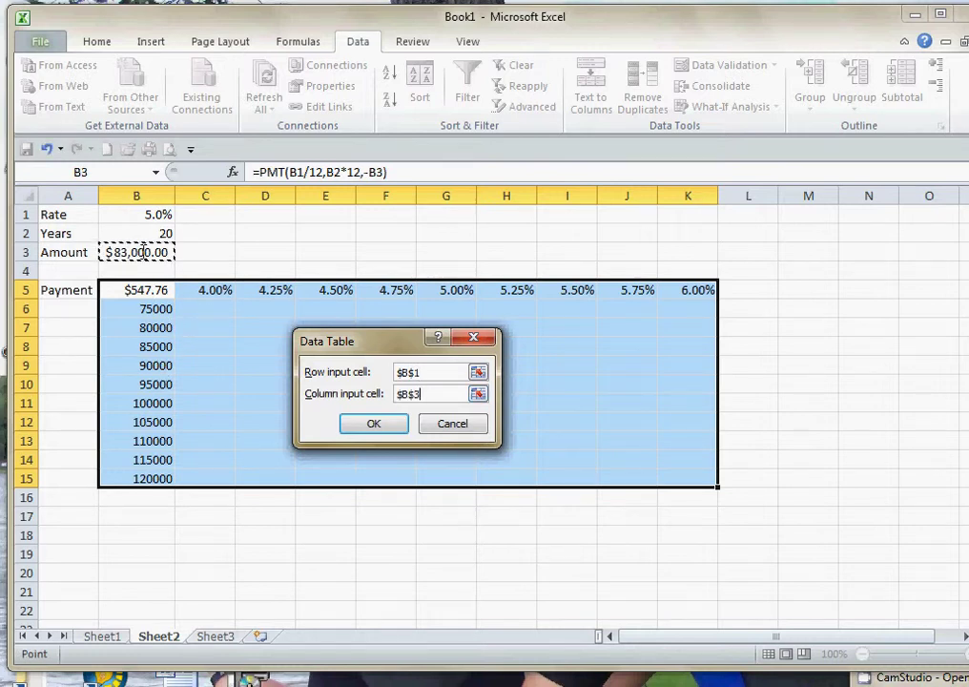
pyautogui.click(385, 424)
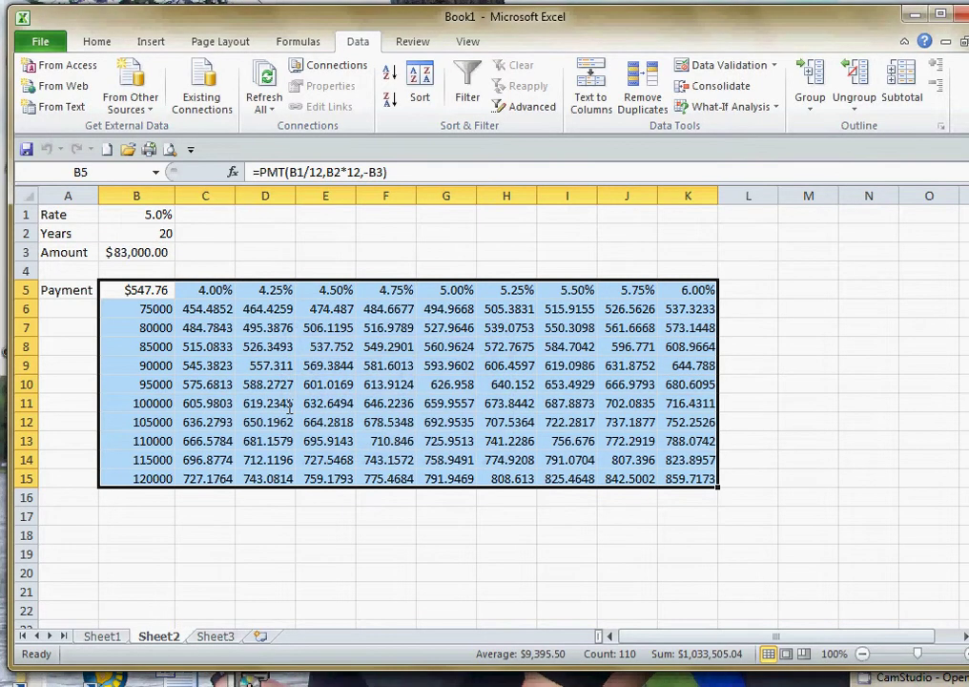
# - Format the payment results in C6:K15 as Currency
pyautogui.moveTo(191, 309); pyautogui.dragTo(693, 479)
pyautogui.click(97, 43)
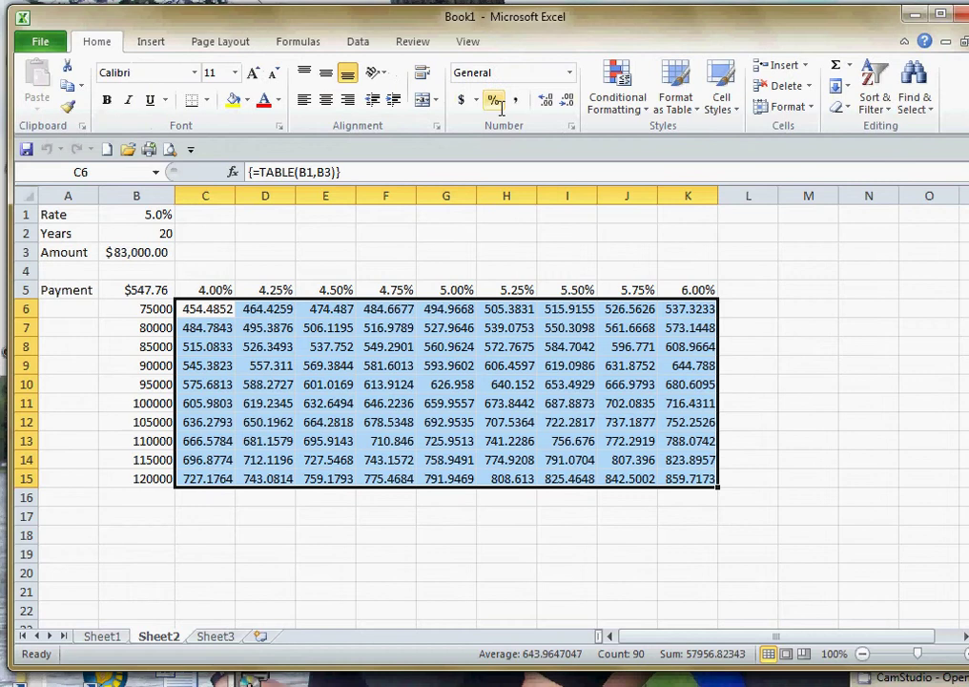
pyautogui.click(569, 72)
pyautogui.click(545, 178)
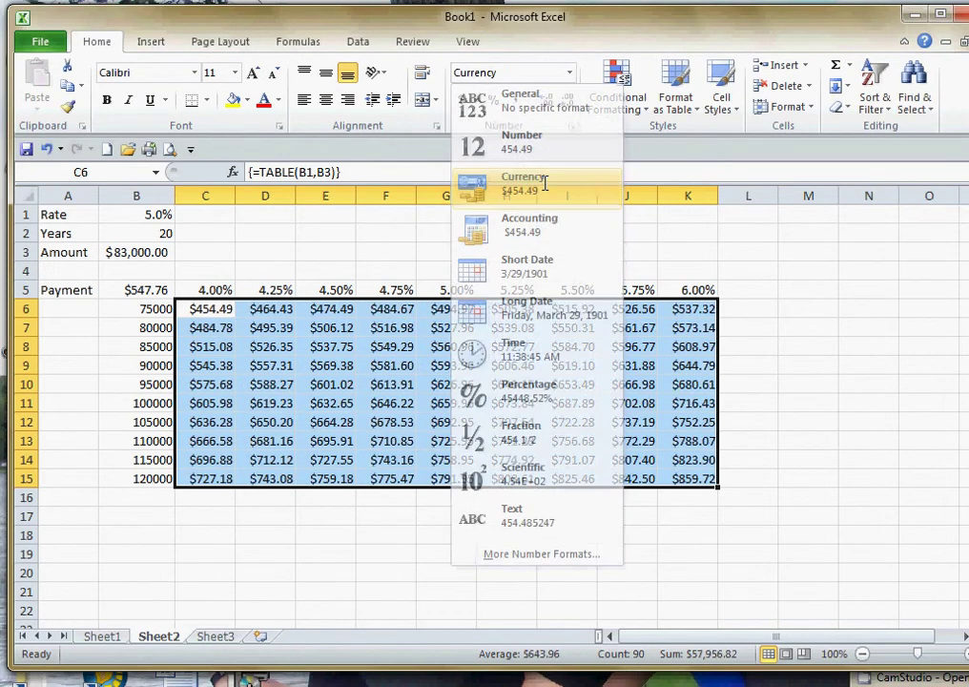